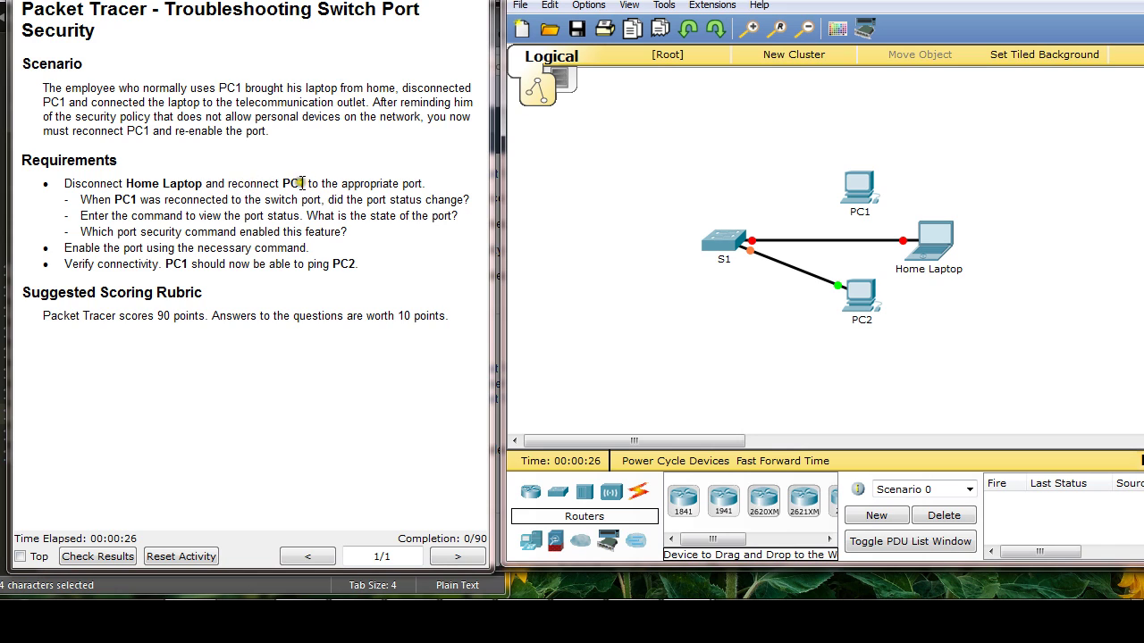
Step: Put the simulator beside the instructions and delete the cable between S1 and Home Laptop
left_click_drag(844, 0, 659, 0)
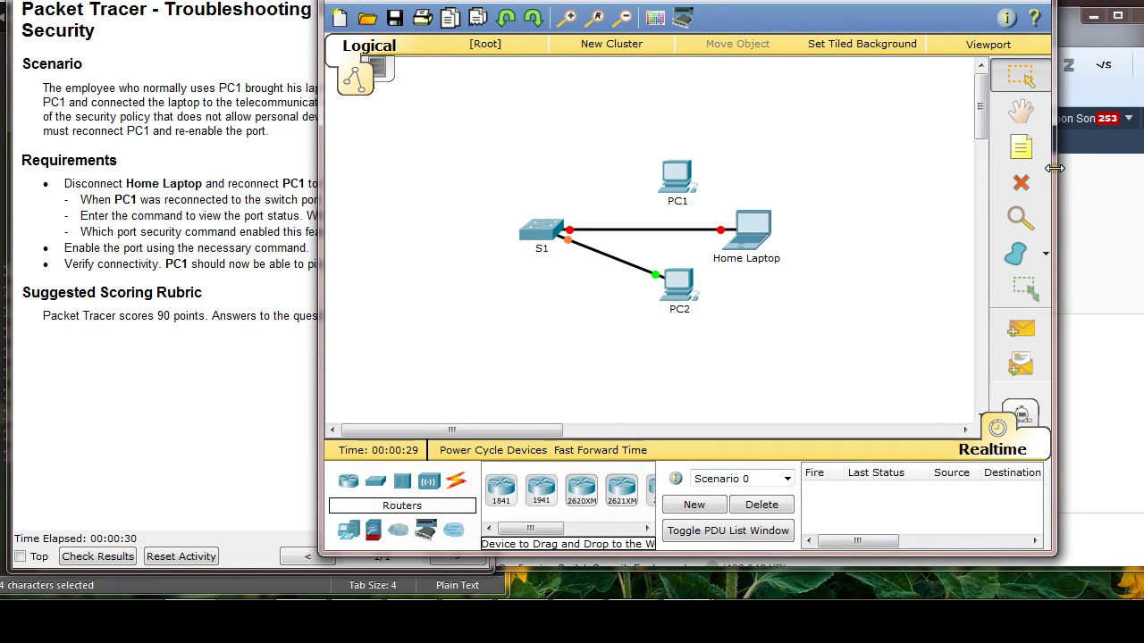
left_click_drag(1054, 168, 922, 171)
left_click_drag(549, 2, 724, 0)
left_click(1059, 195)
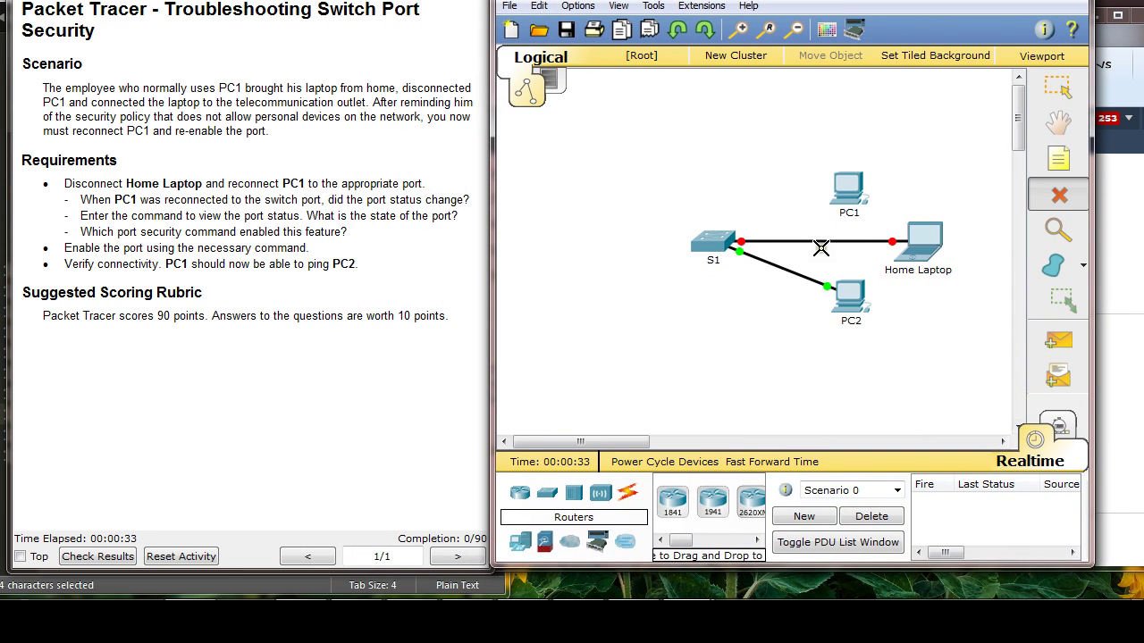
left_click(820, 248)
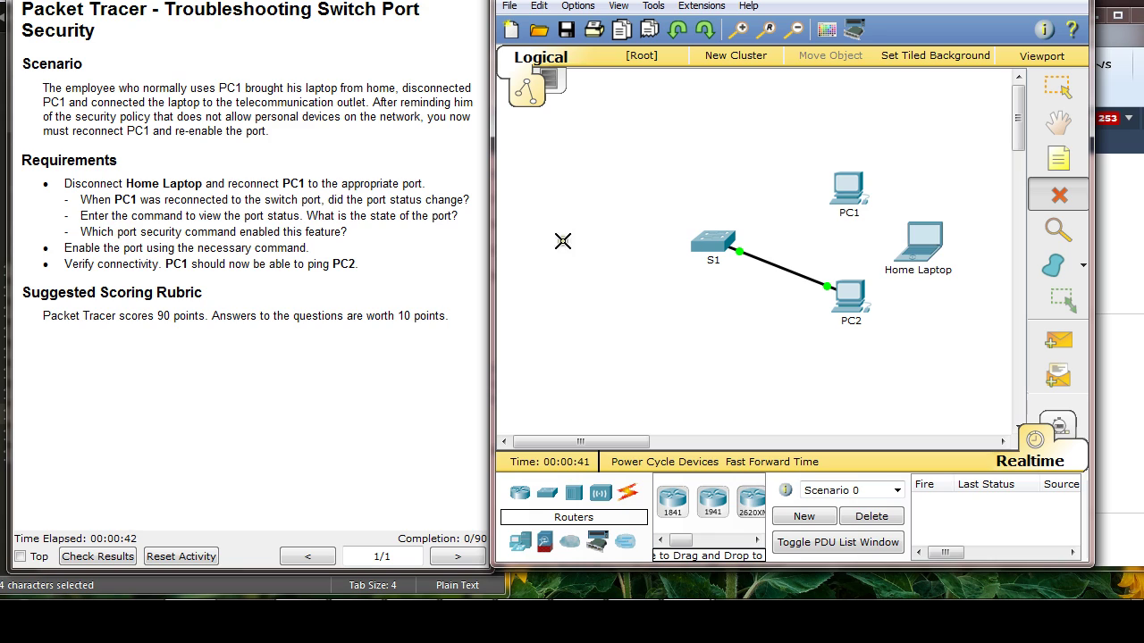
Step: Run a copper straight-through cable from PC1's FastEthernet0 to S1's FastEthernet0/1
left_click(628, 495)
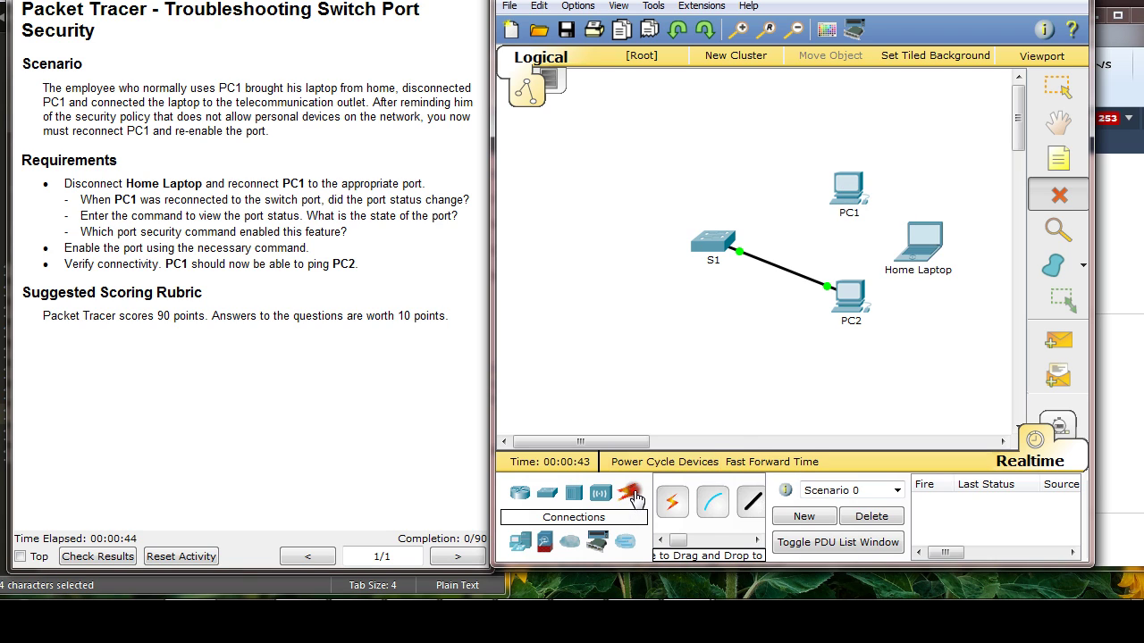
left_click(750, 506)
left_click(847, 191)
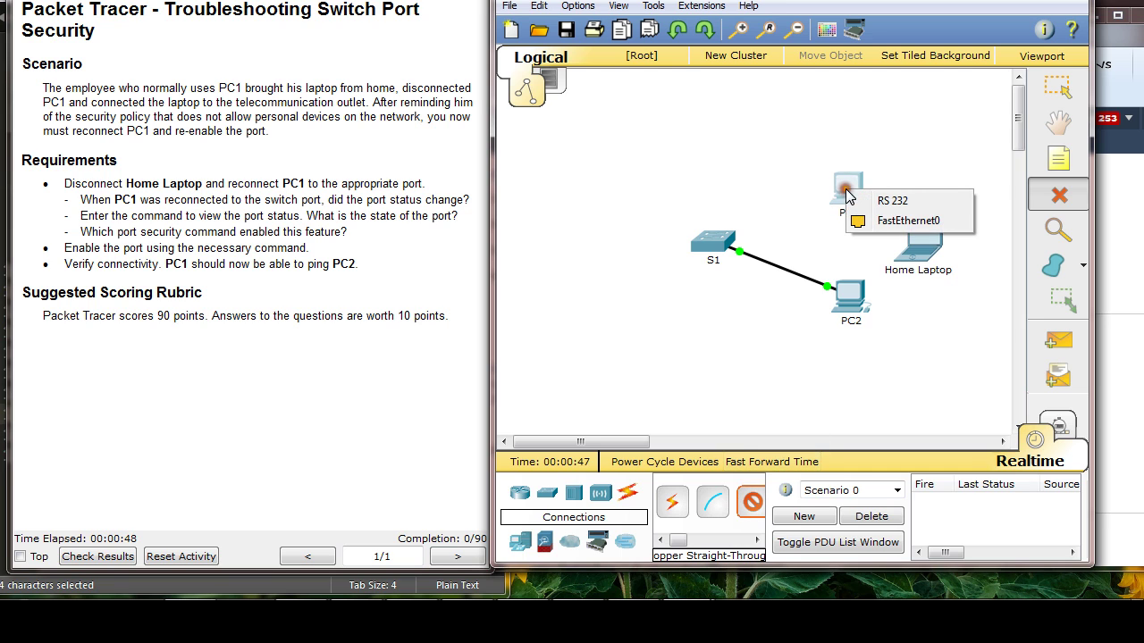
left_click(880, 221)
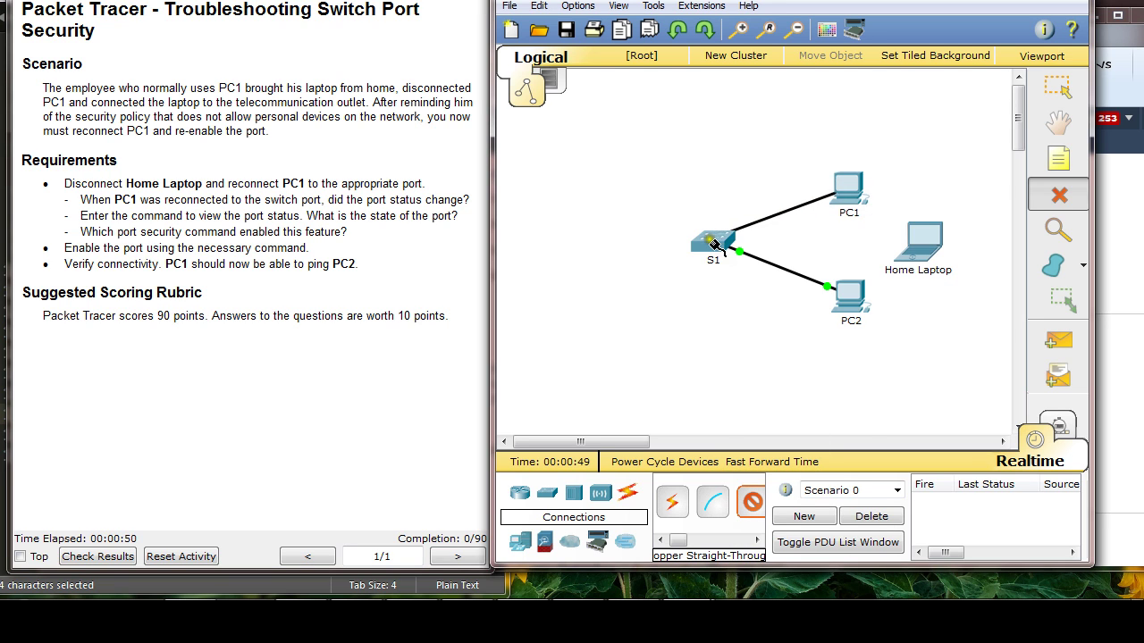
left_click(713, 243)
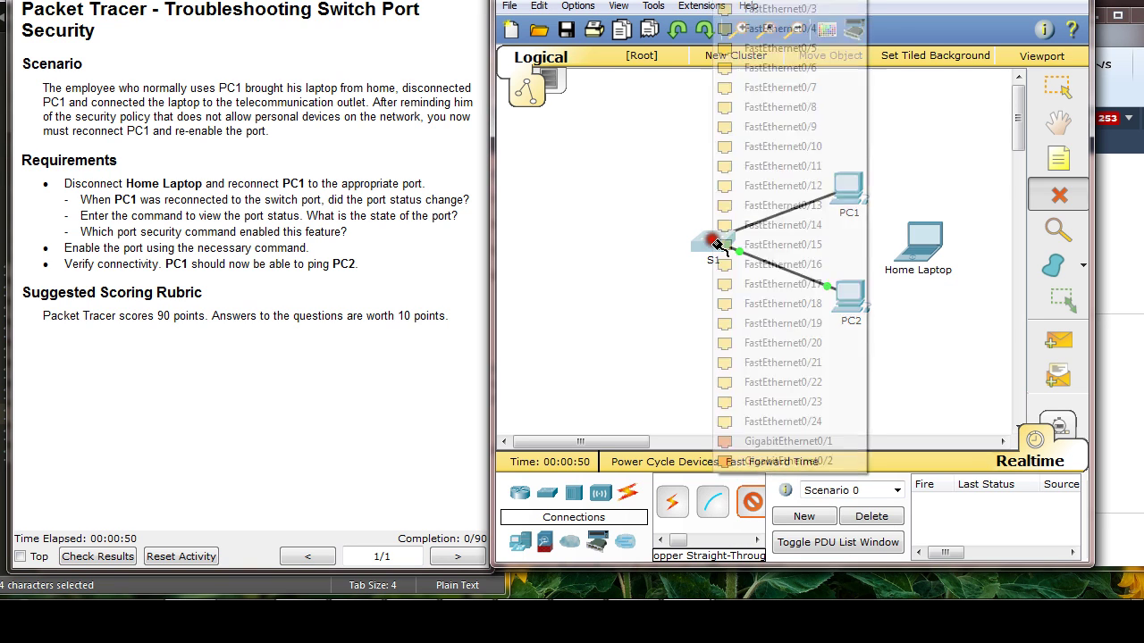
left_click(802, 6)
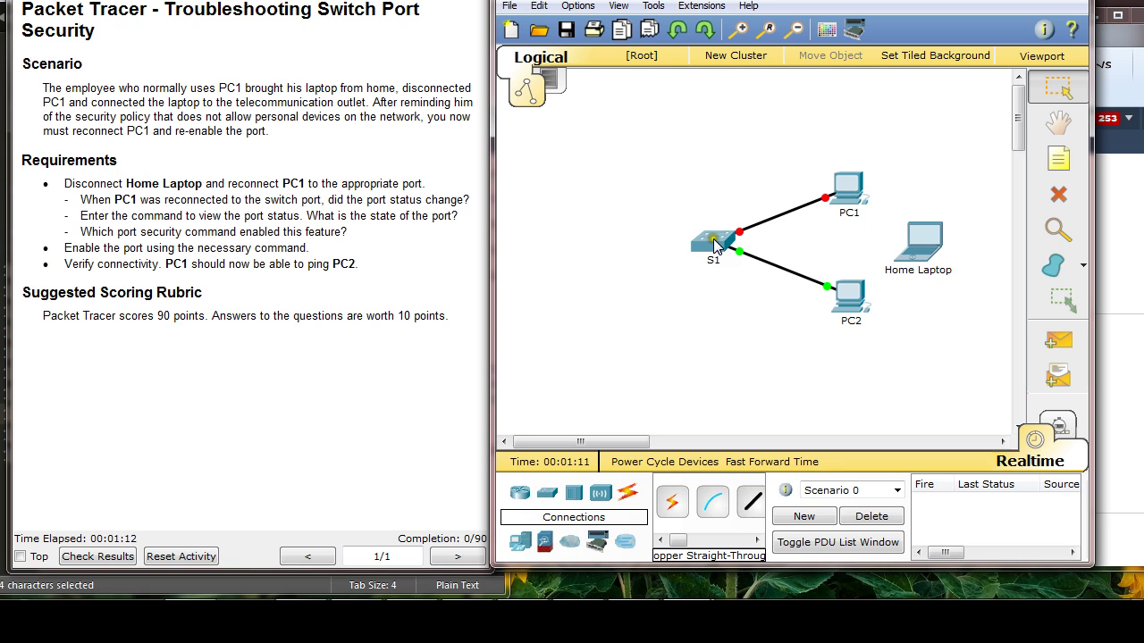
Step: Open switch S1's CLI beside the instructions and enter privileged mode with 'enable'
mouse_move(857, 202)
left_click(713, 240)
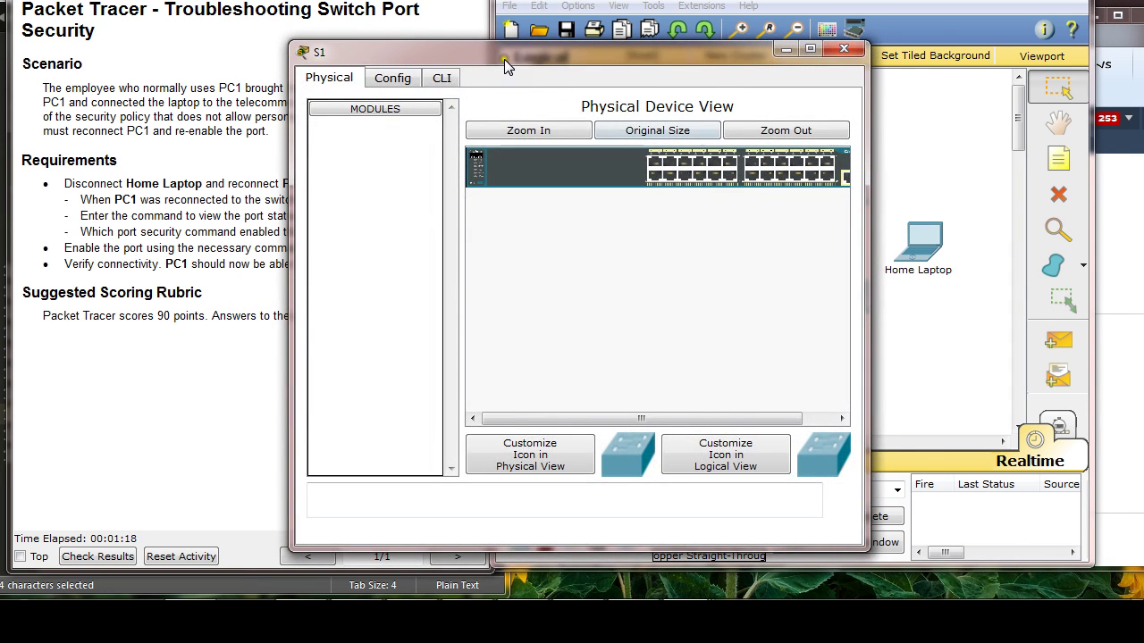
left_click_drag(504, 56, 750, 13)
left_click(686, 36)
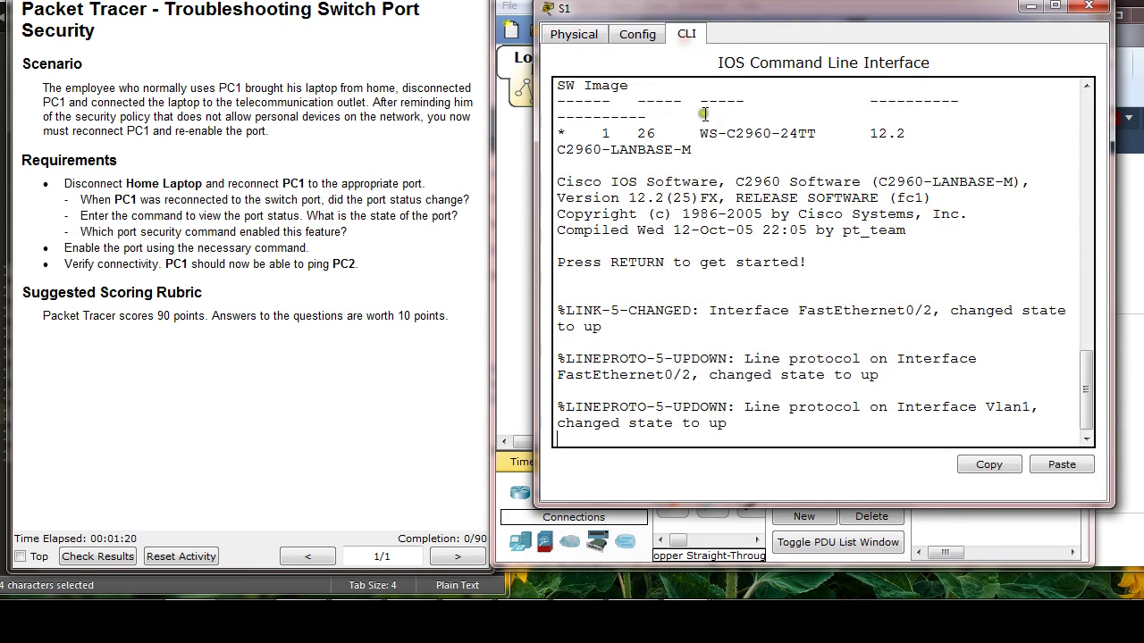
key("Return")
key("Return")
key("Return")
key("Return")
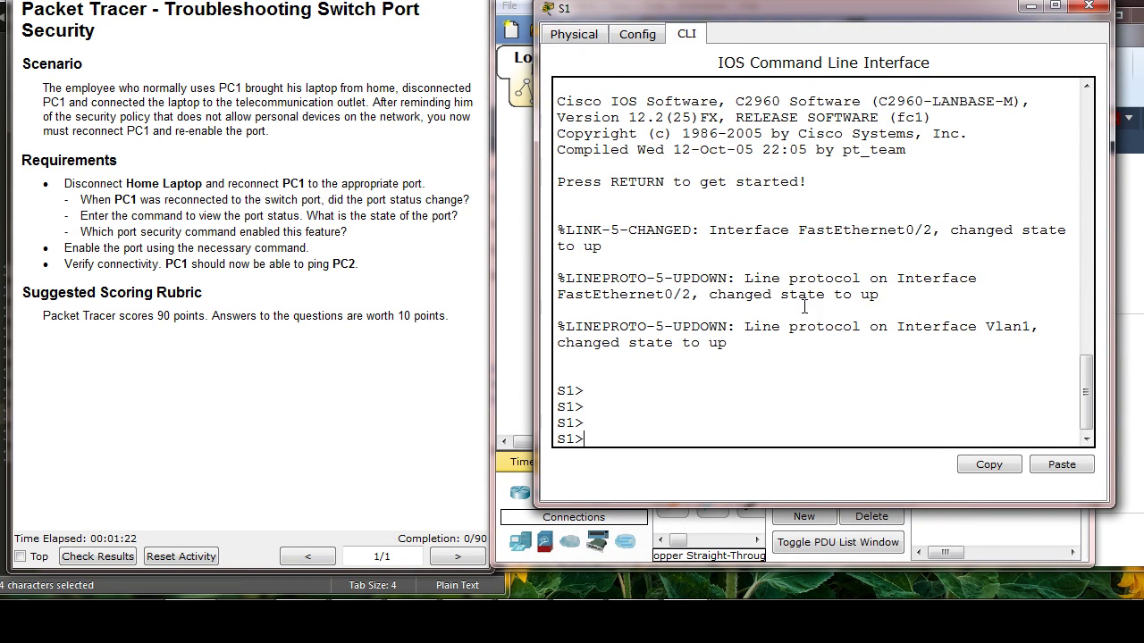
type("enable")
key("Return")
key("Return")
key("Return")
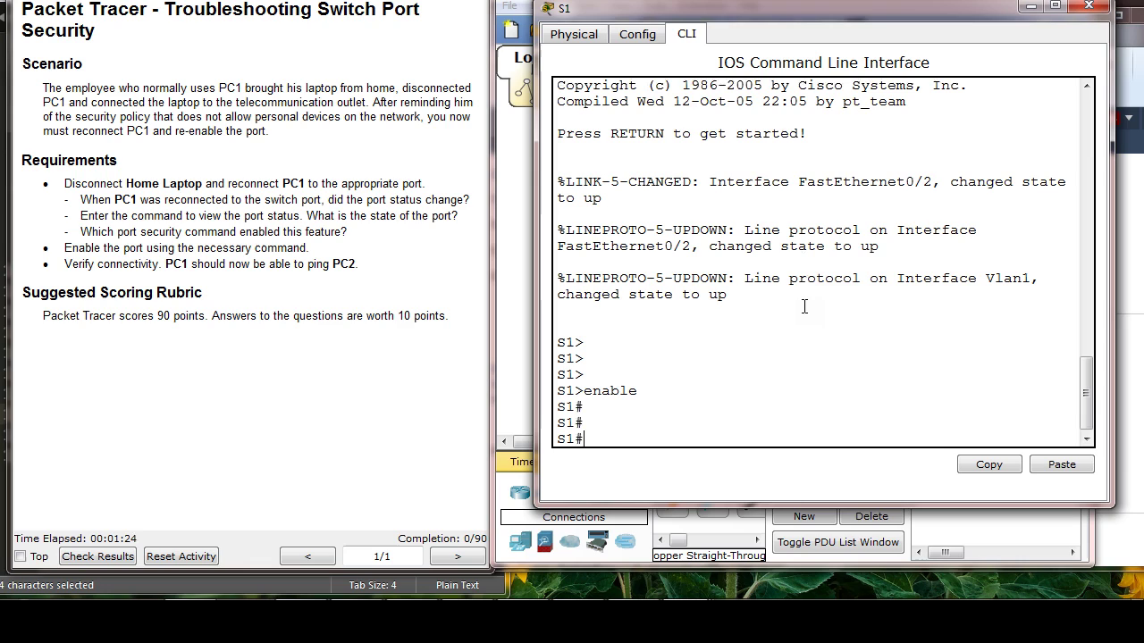
Step: Run 'show interface fa0/1' and highlight the administratively down, disabled status lines
type("show inter")
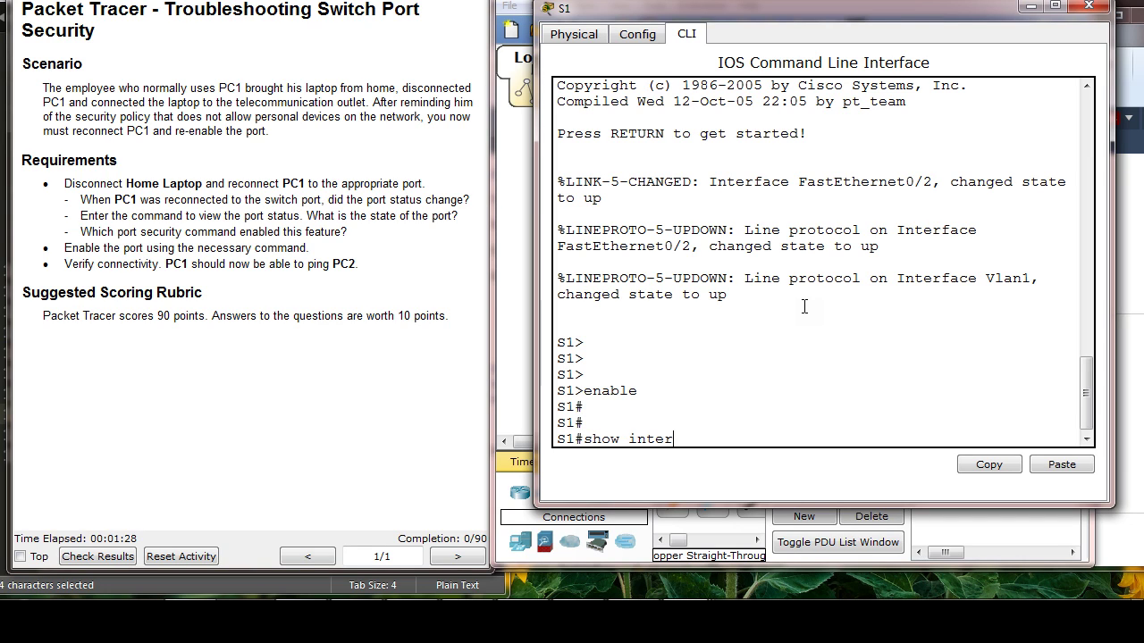
type("face fa0/1")
key("Return")
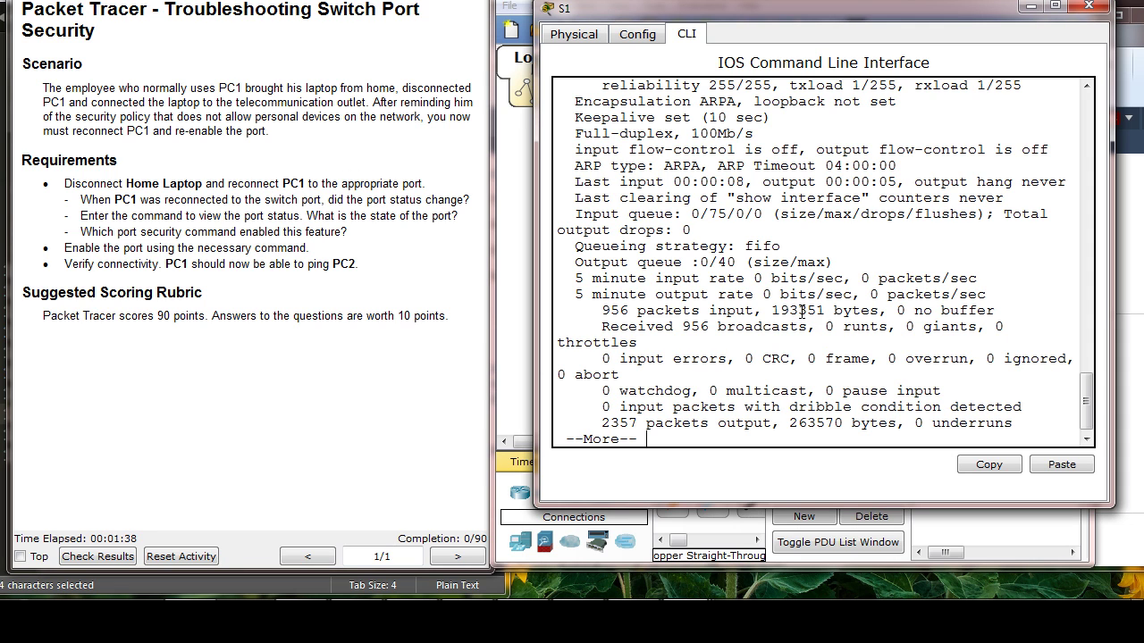
key("space")
scroll(802, 309, "up", 5)
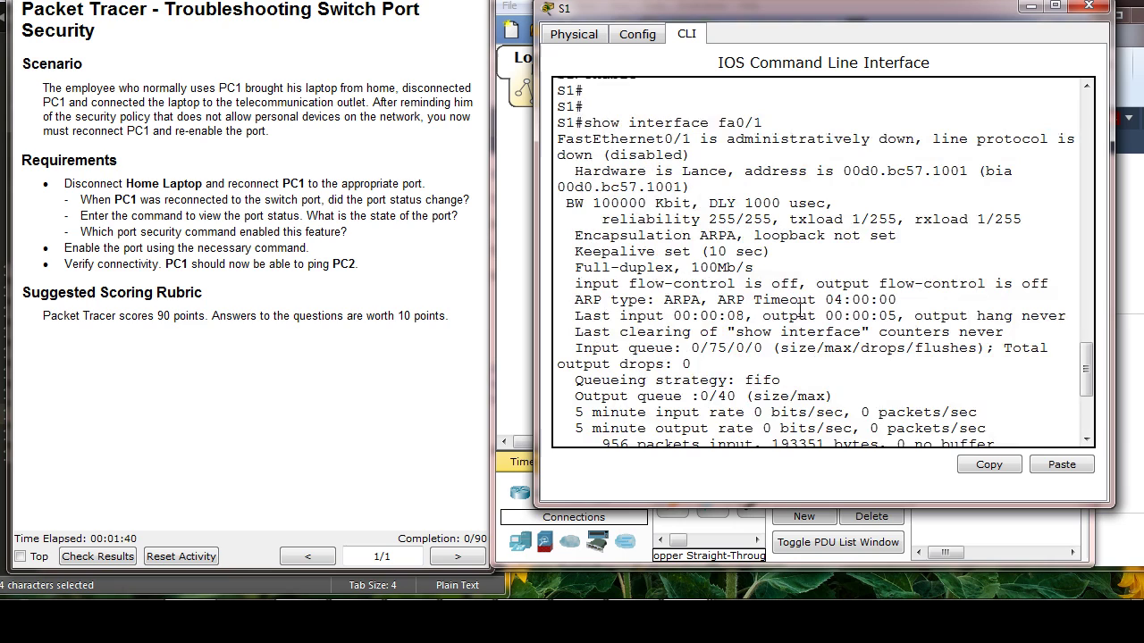
left_click(706, 138)
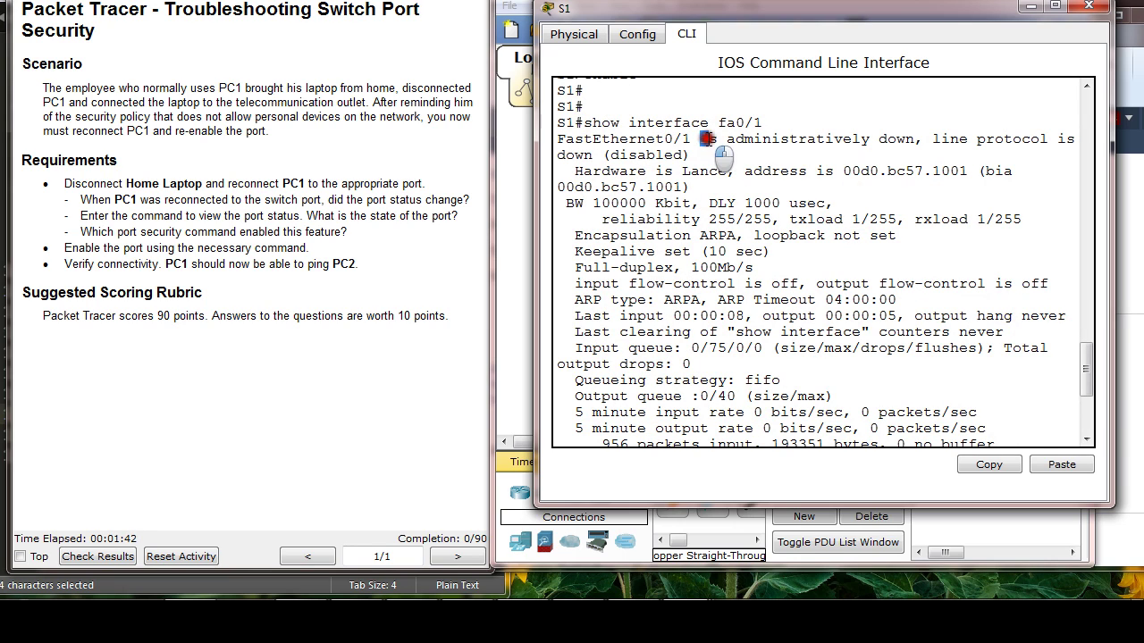
left_click_drag(706, 138, 1077, 138)
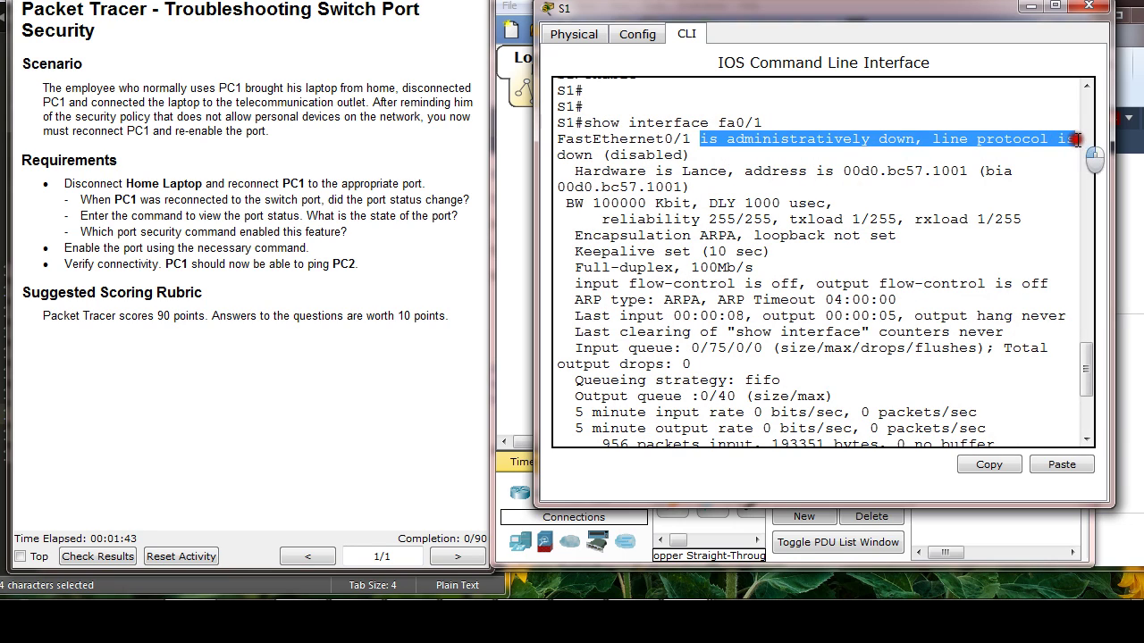
left_click_drag(564, 155, 684, 154)
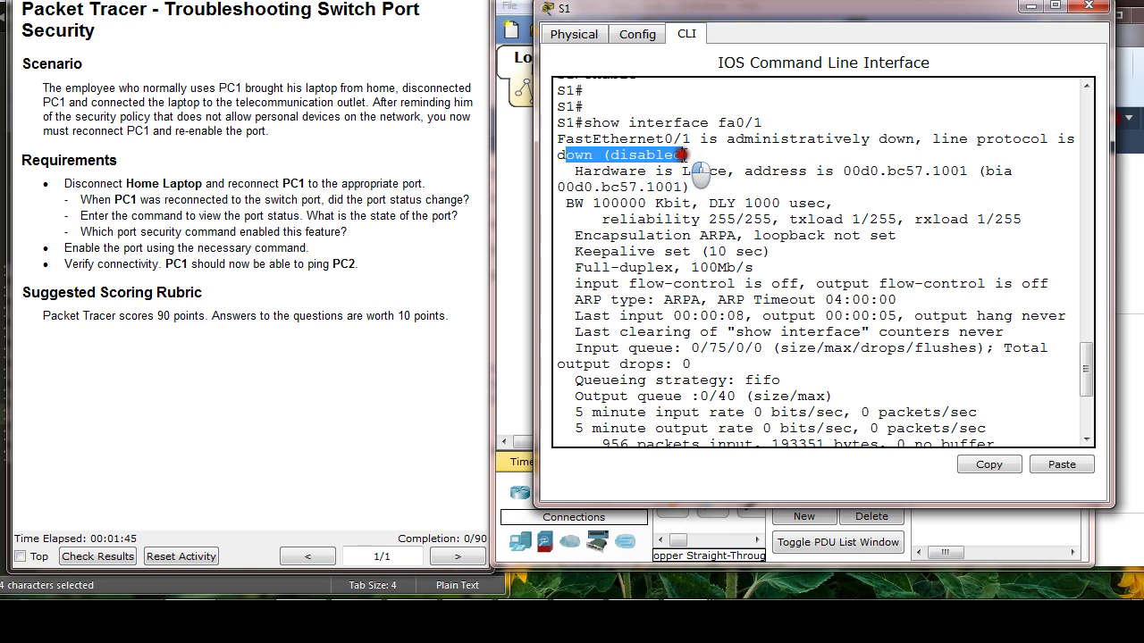
left_click(701, 161)
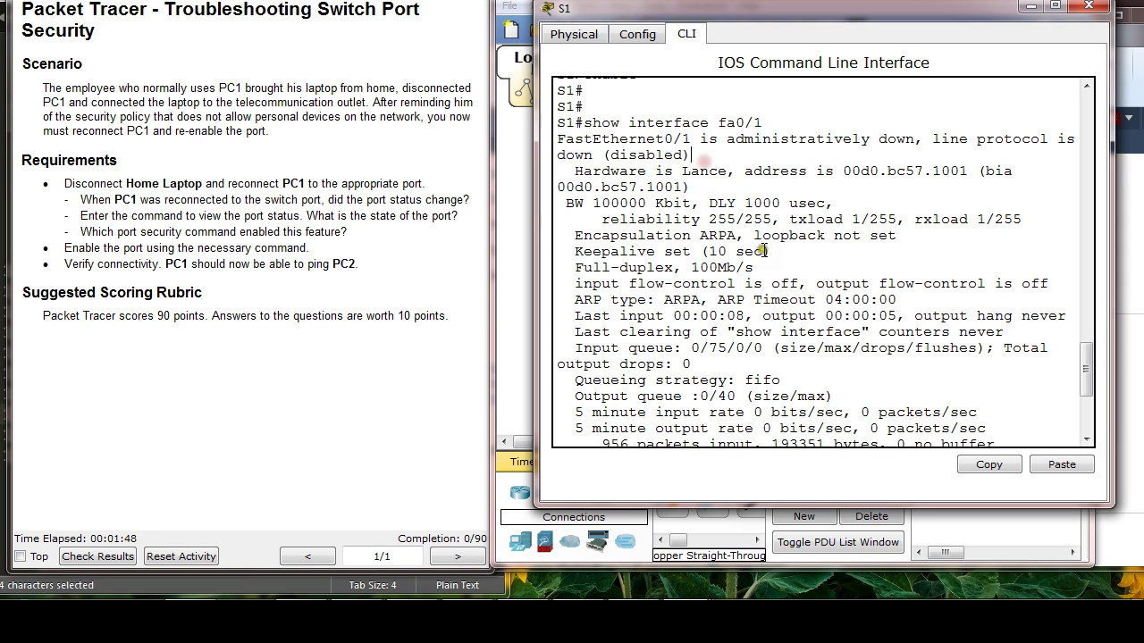
Step: Enter 'q' at the S1 prompt, which returns an unknown-command error
type("q")
key("Return")
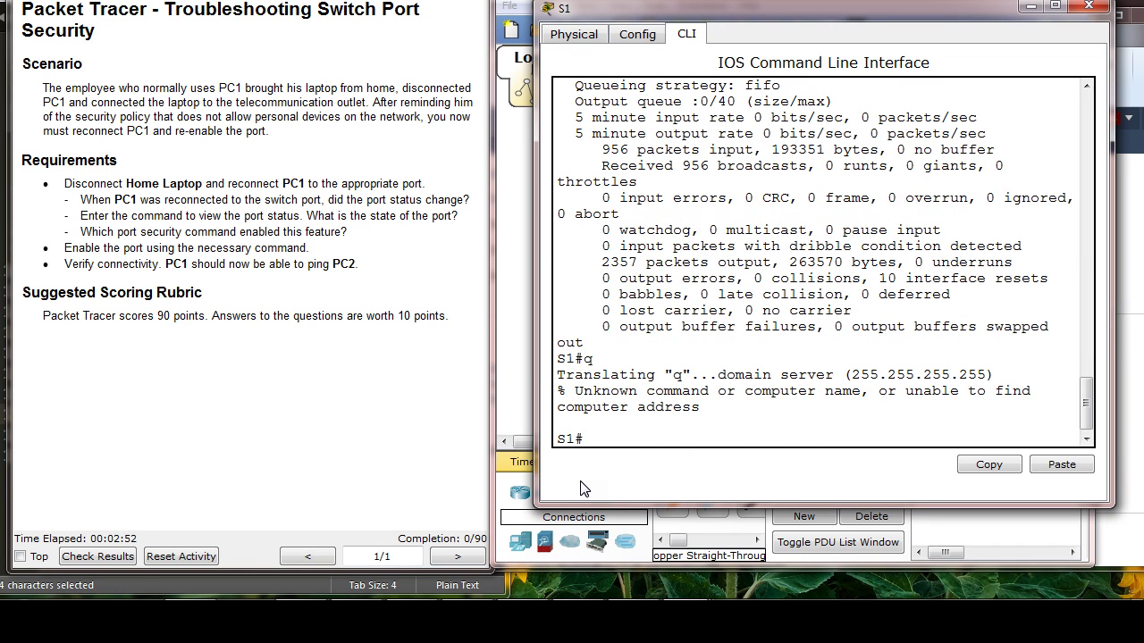
Step: Run 'show ip int brief' and mark the FastEthernet0/1 administratively down line
type("how interfac")
key("BackSpace")
key("BackSpace")
key("BackSpace")
key("BackSpace")
key("BackSpace")
key("BackSpace")
type("in")
key("BackSpace")
key("BackSpace")
type("ip int brief")
key("Return")
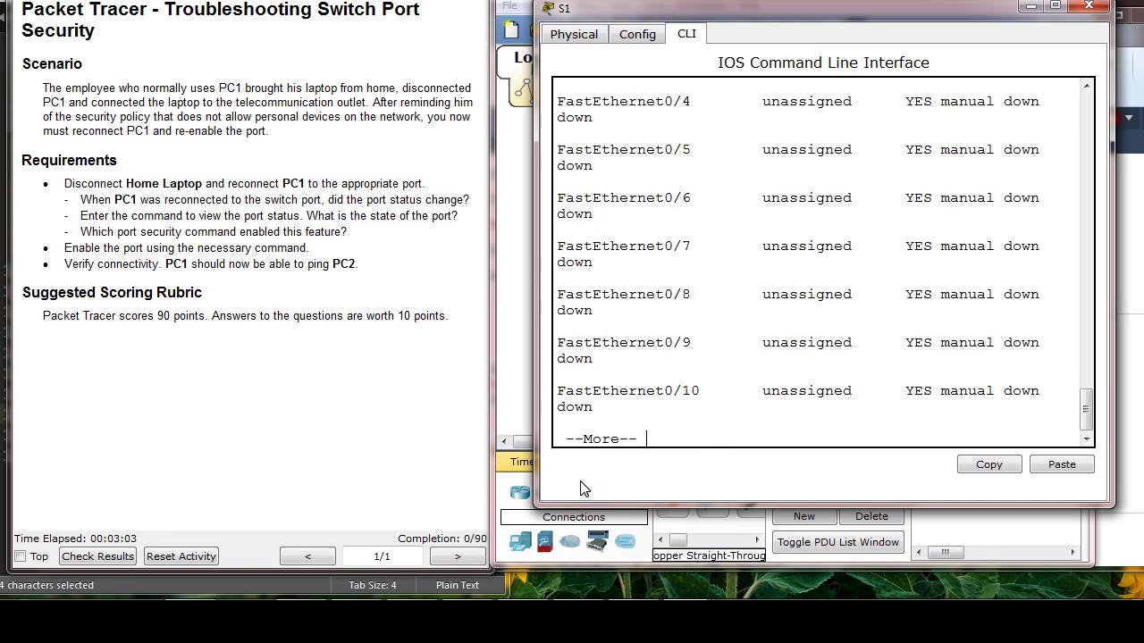
scroll(765, 356, "up", 5)
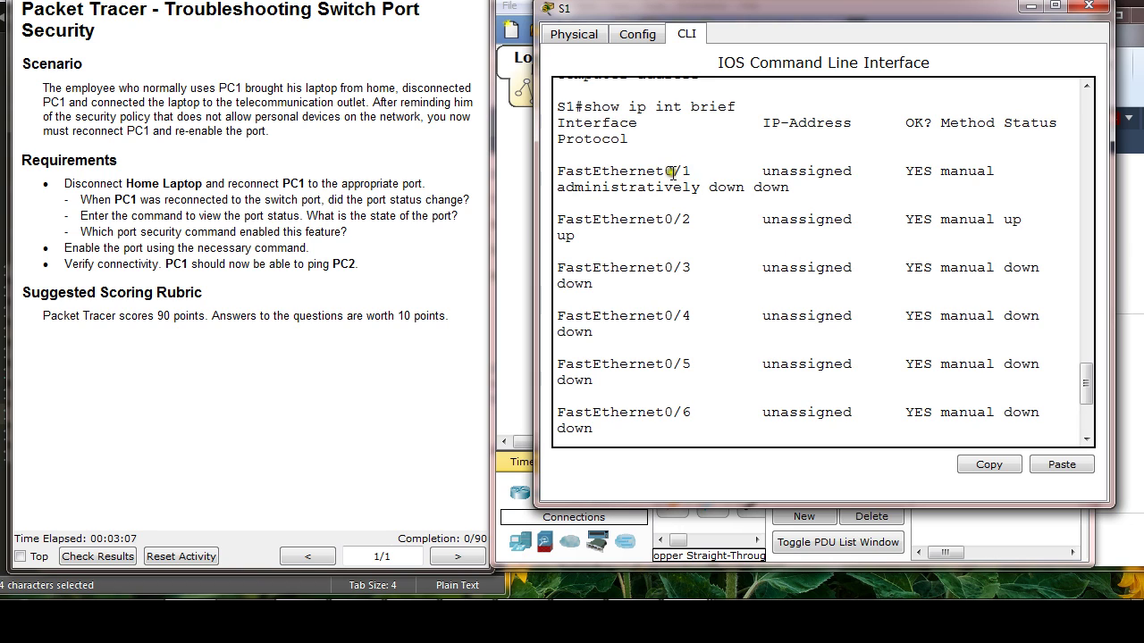
left_click_drag(672, 171, 944, 193)
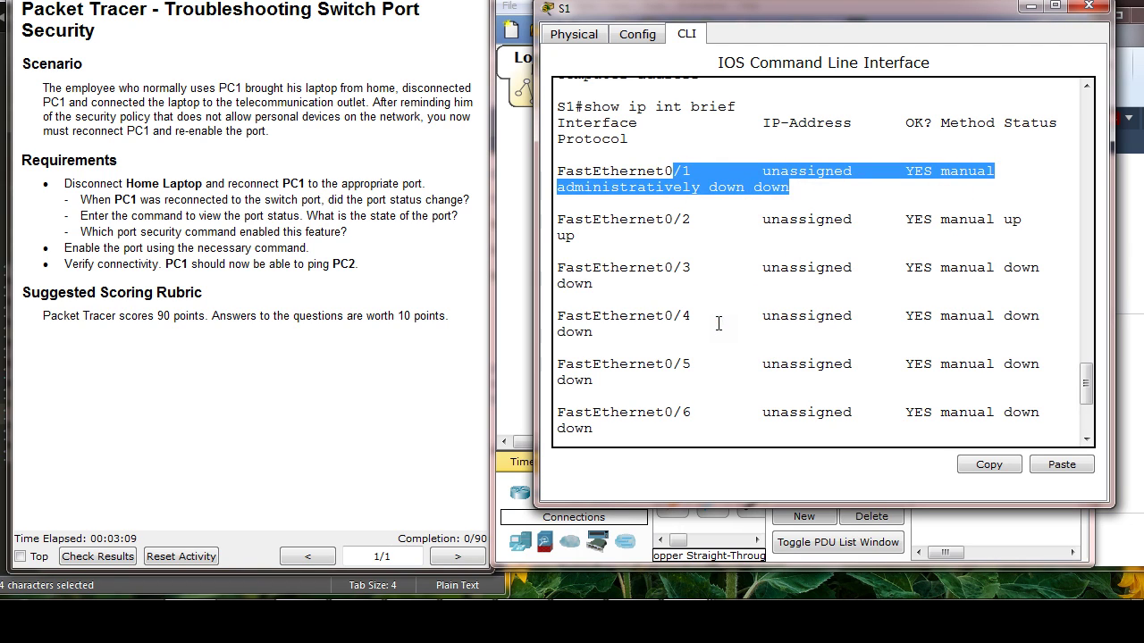
key("ctrl+c")
Step: Run 'show run' and page through the running configuration to its end
type("show ru")
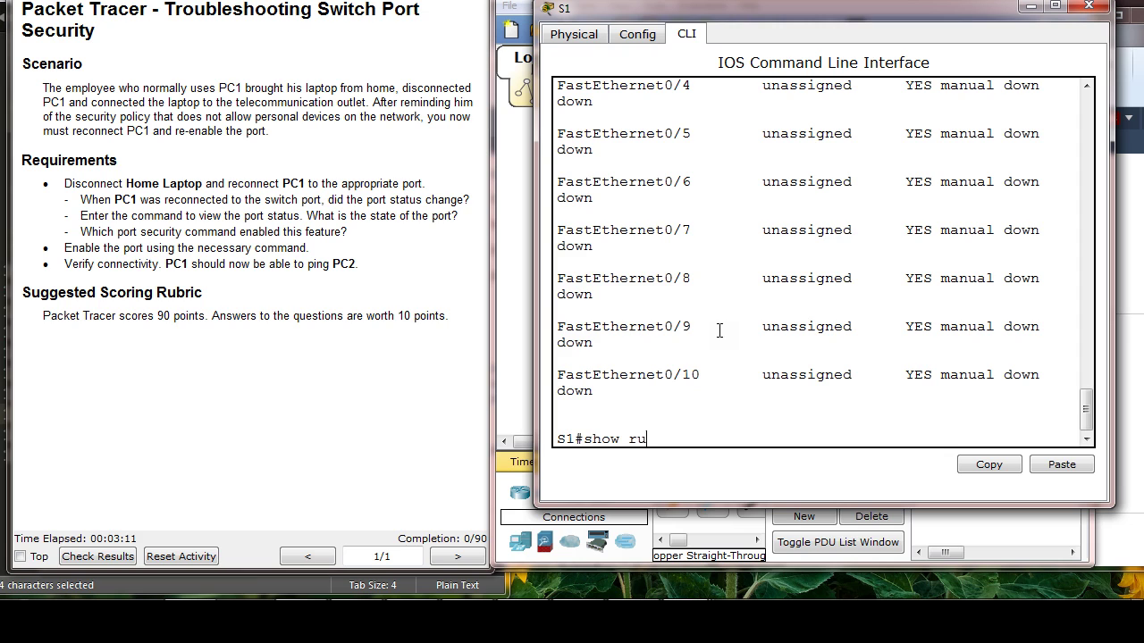
type("n")
key("Return")
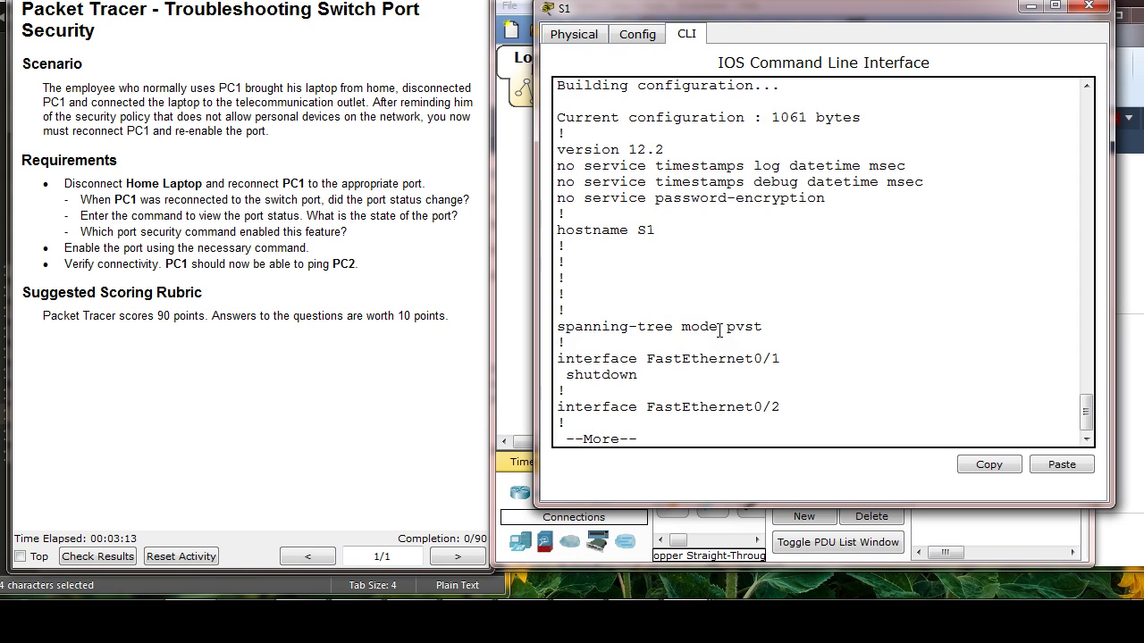
key("space")
key("space")
key("space")
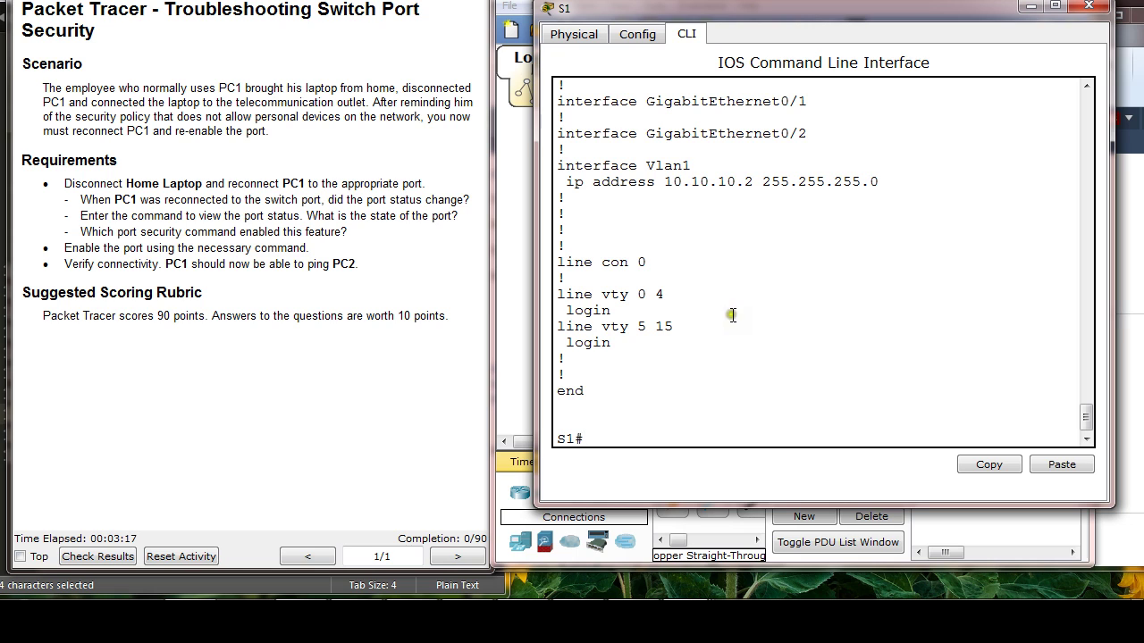
scroll(740, 328, "up", 3)
scroll(740, 328, "up", 8)
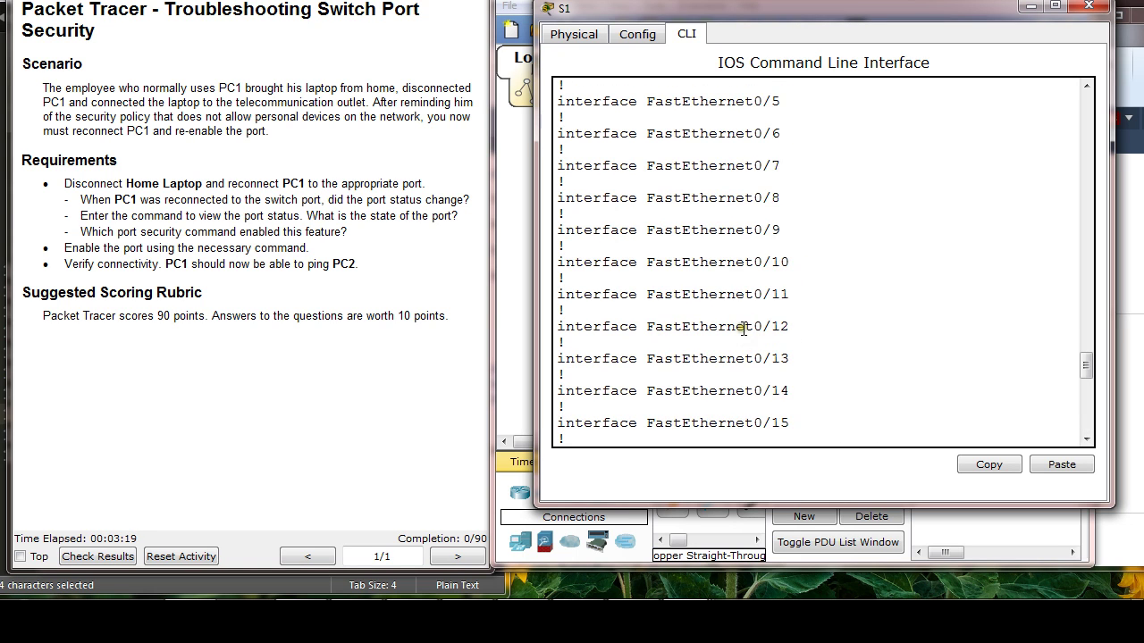
scroll(743, 329, "up", 2)
scroll(746, 331, "down", 20)
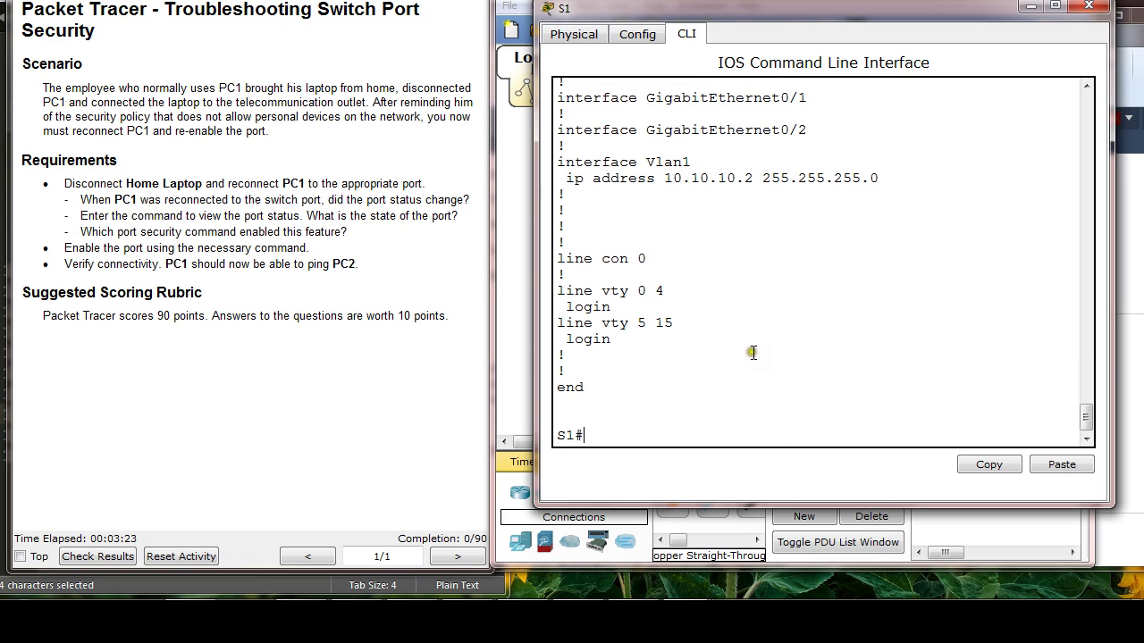
Step: Enter 'config t', select interface fa0/01, and apply 'no shutdown'
type("config t")
key("Return")
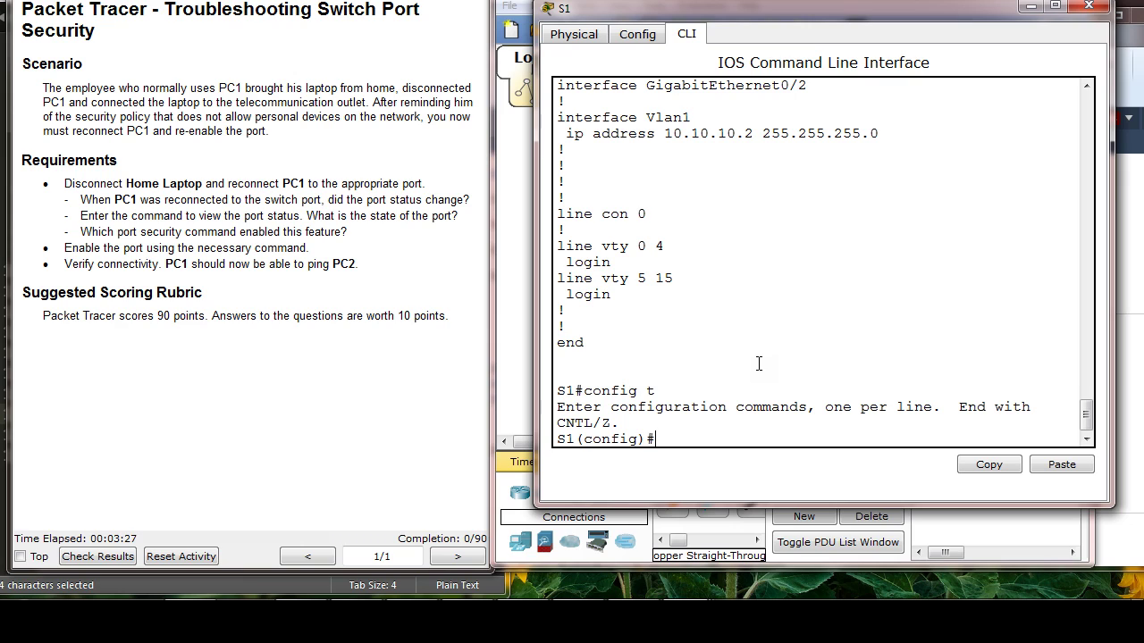
type("int fa0/01")
key("Return")
type("no")
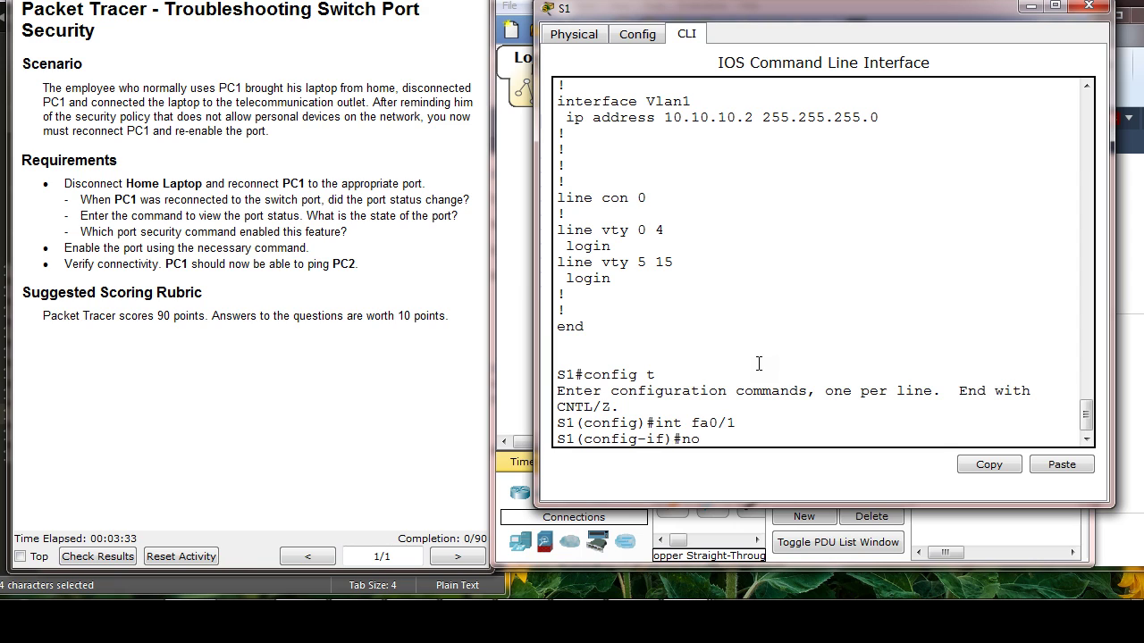
type(" shutdown")
key("Return")
key("Return")
key("Return")
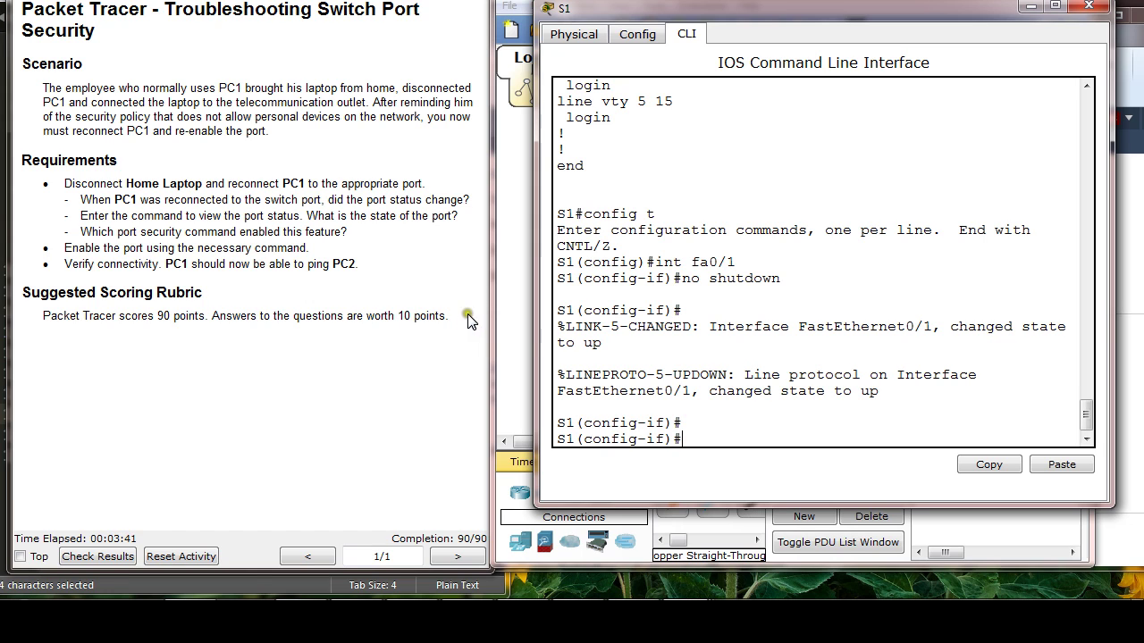
Step: Read PC2's IP address, 10.10.10.11, from its IP Configuration
left_click_drag(687, 13, 720, 96)
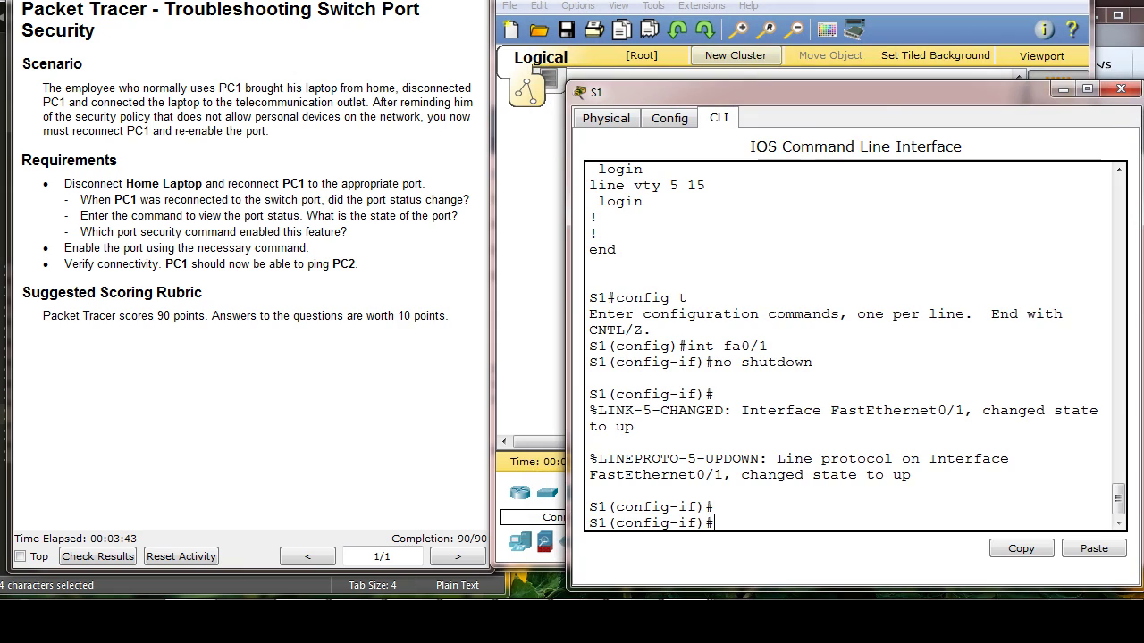
left_click_drag(855, 0, 661, 11)
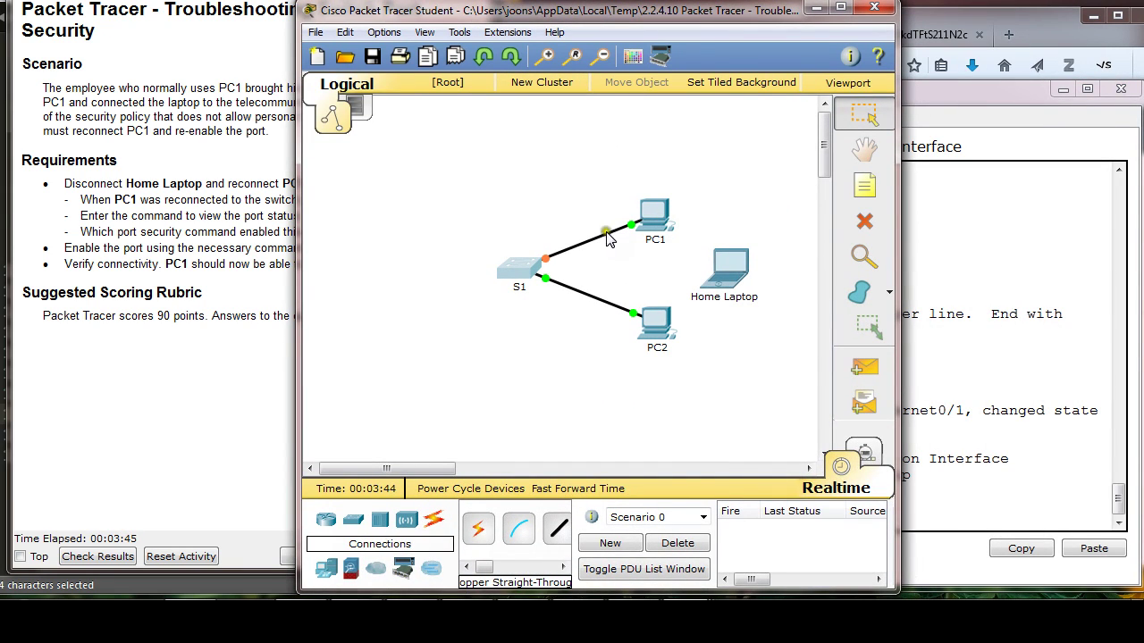
left_click(659, 322)
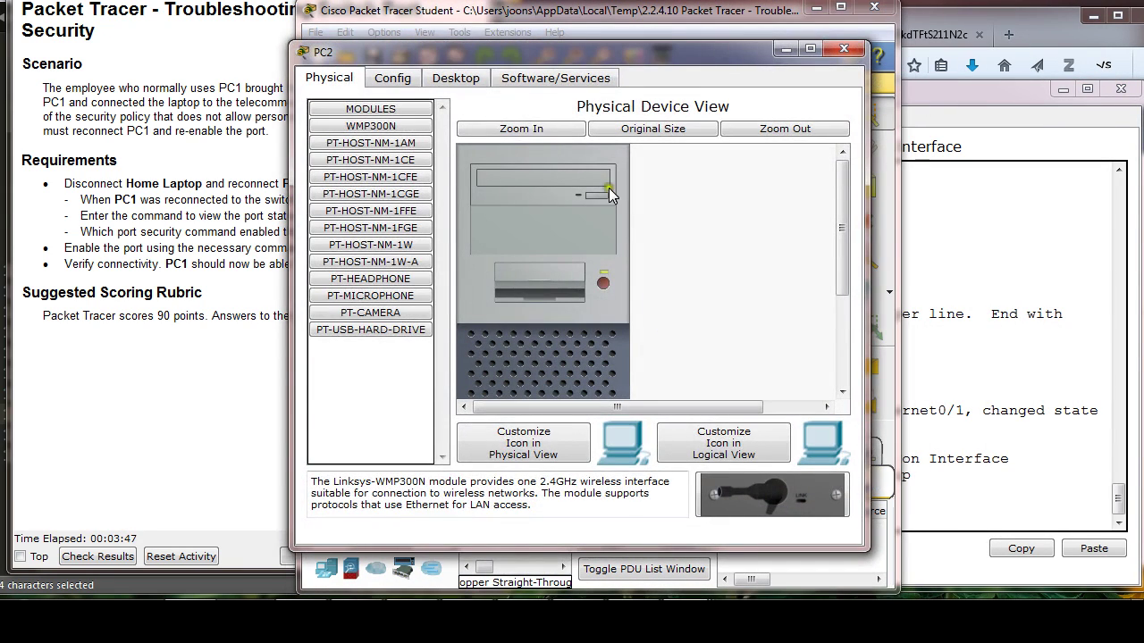
left_click(457, 81)
left_click(379, 172)
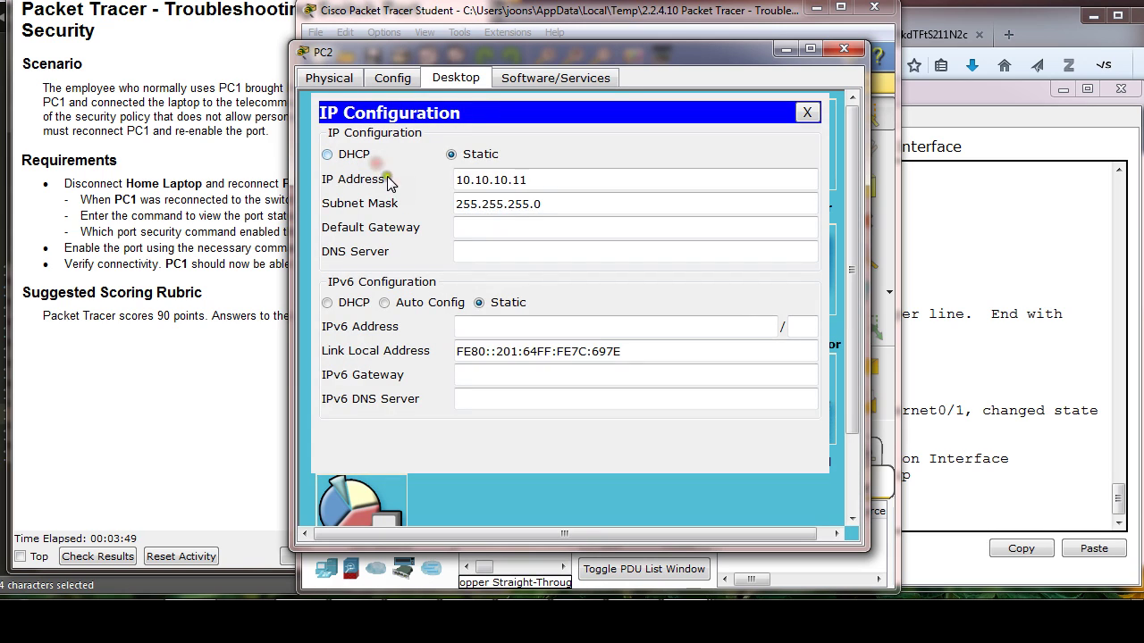
left_click(843, 49)
Step: Ping 10.10.10.11 from PC1's command prompt
left_click(655, 215)
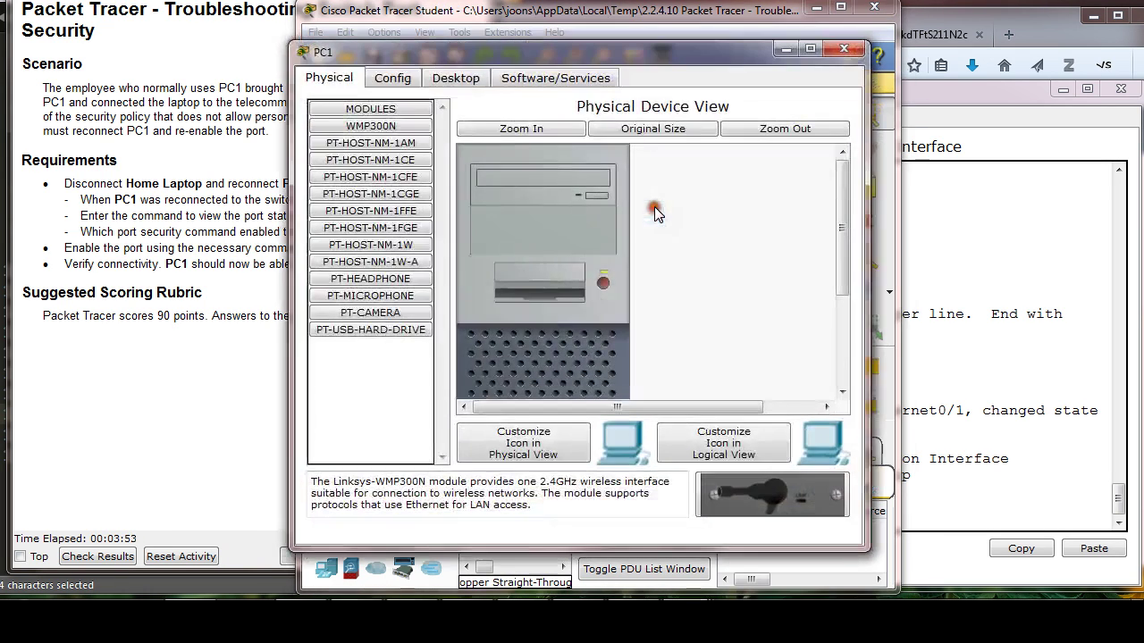
left_click(455, 79)
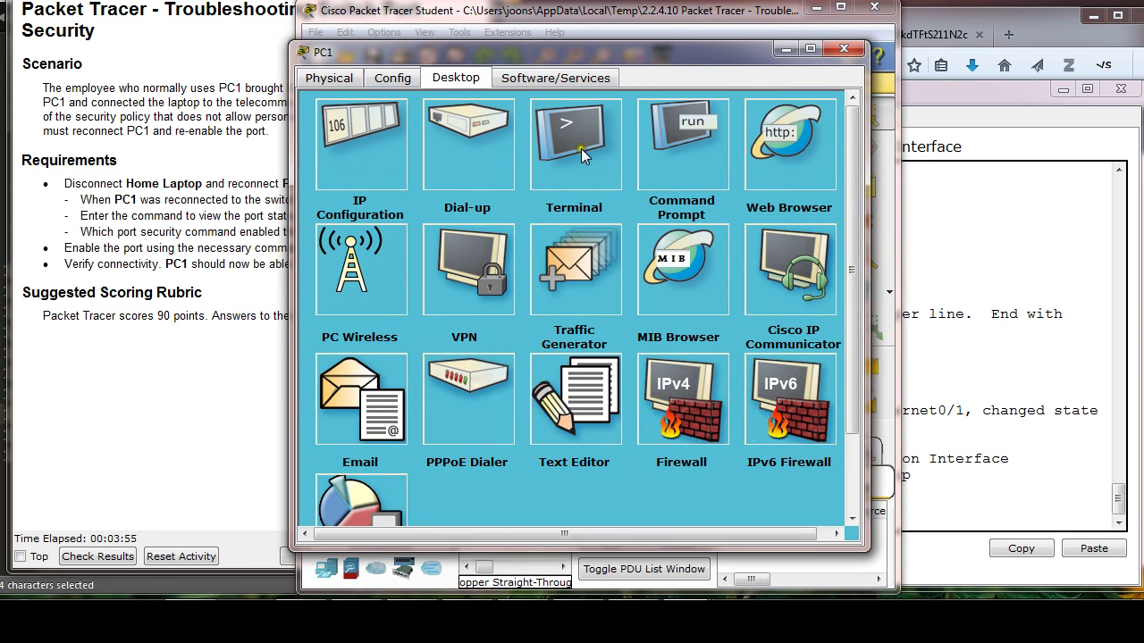
left_click(666, 145)
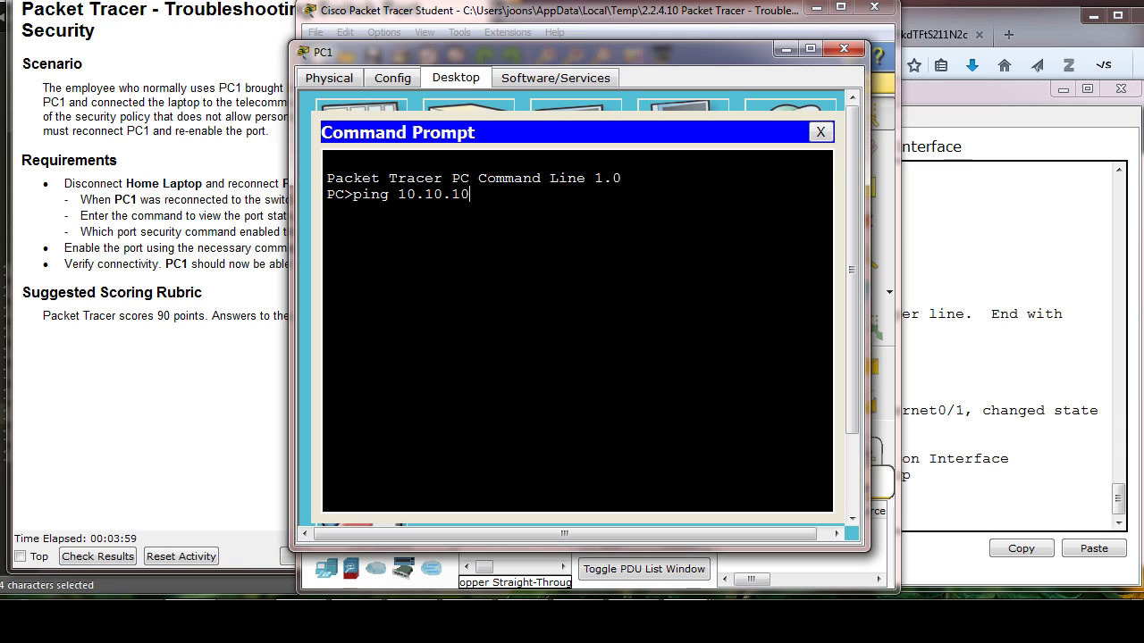
key("Return")
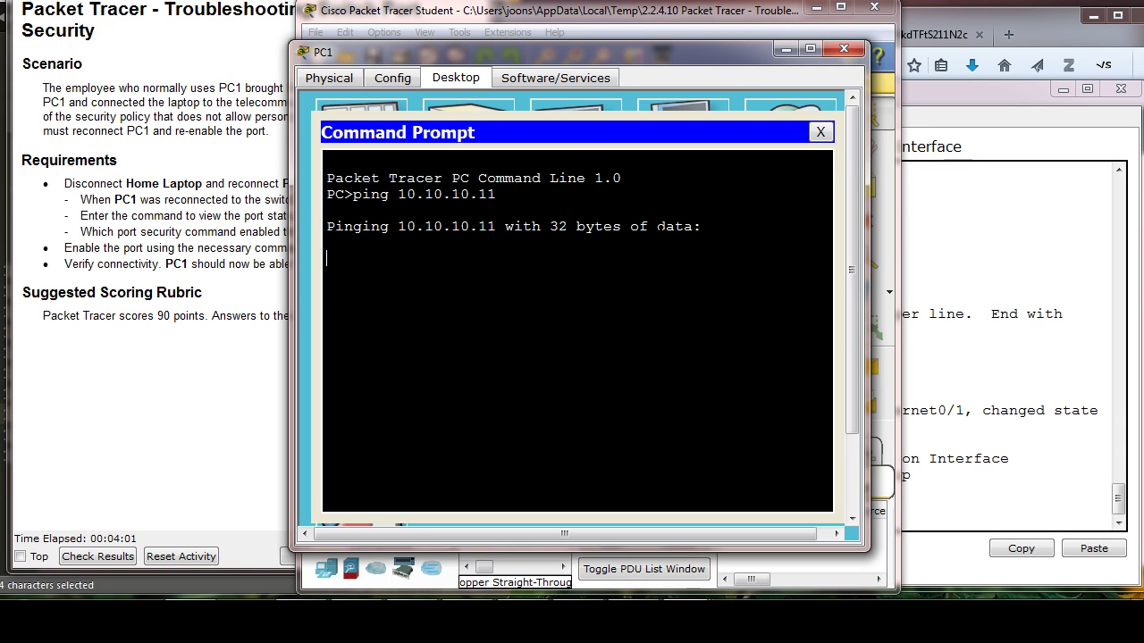